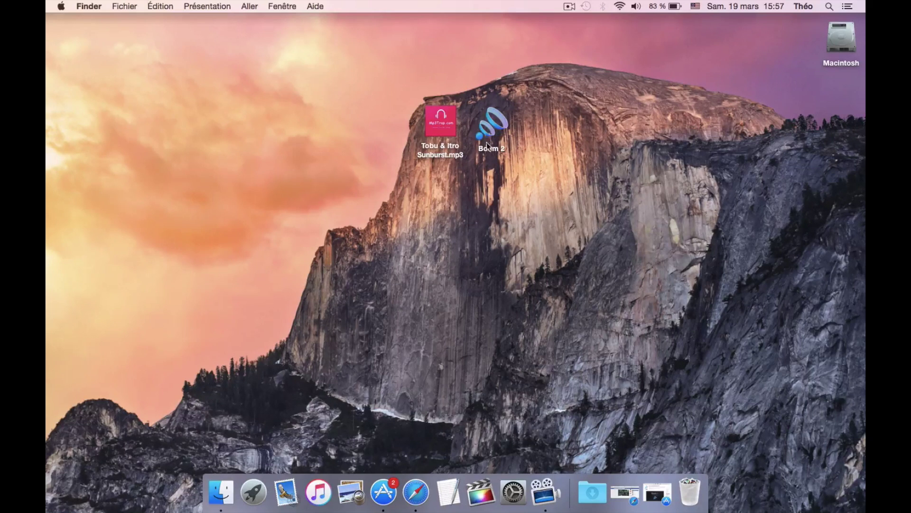
Bring up the minimized App Store page for Boom 2, look over its price and description, and minimize it again.
{"action": "left_click", "coordinate": [657, 491]}
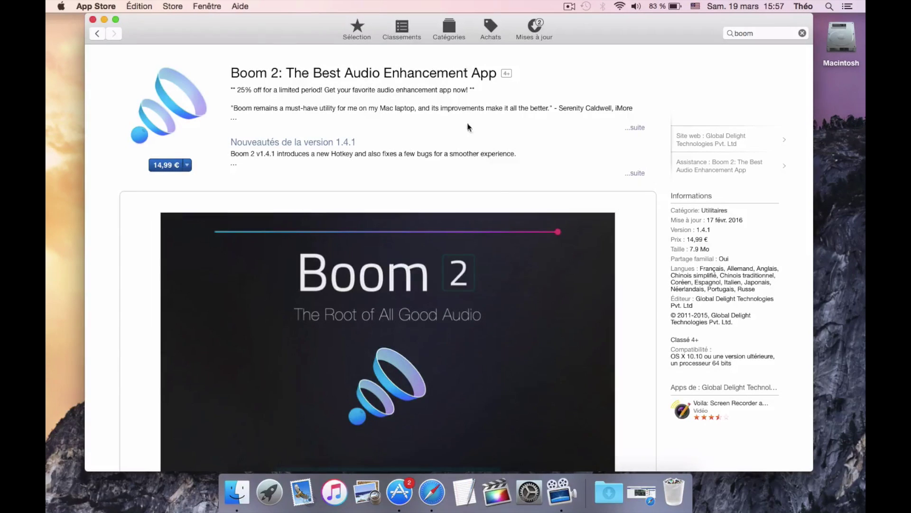
{"action": "left_click", "coordinate": [166, 165]}
{"action": "left_click_drag", "start_coordinate": [270, 26], "coordinate": [292, 26]}
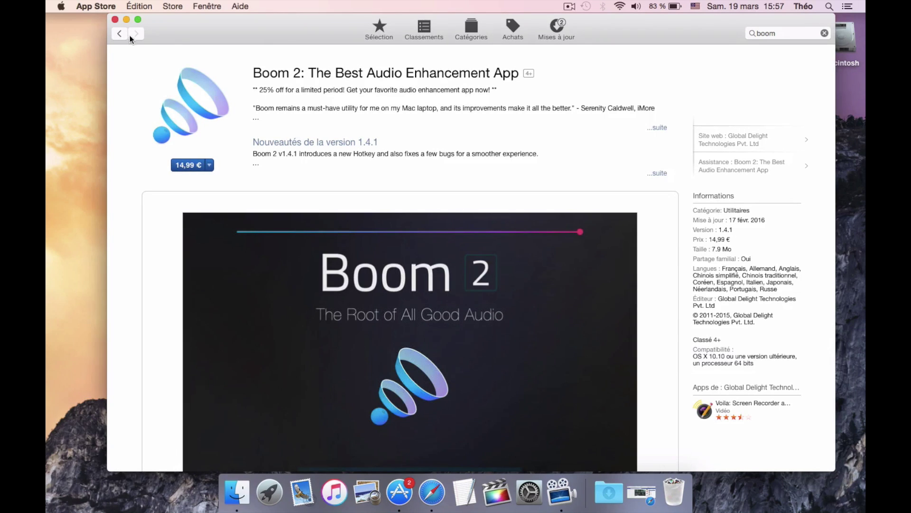
{"action": "left_click", "coordinate": [126, 20]}
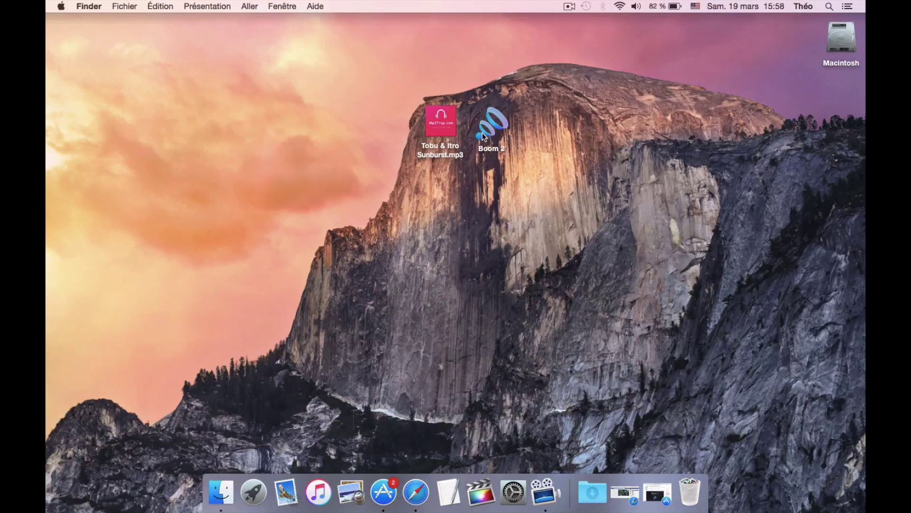
Raise the Mac's system volume to its maximum level.
{"action": "key", "text": "XF86AudioRaiseVolume"}
{"action": "key", "text": "XF86AudioRaiseVolume"}
{"action": "key", "text": "XF86AudioRaiseVolume"}
{"action": "key", "text": "XF86AudioRaiseVolume"}
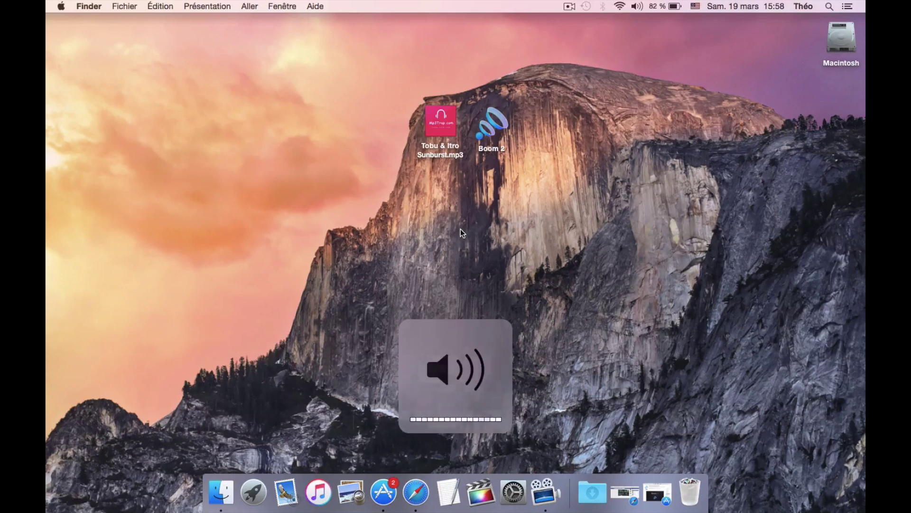
{"action": "key", "text": "XF86AudioRaiseVolume"}
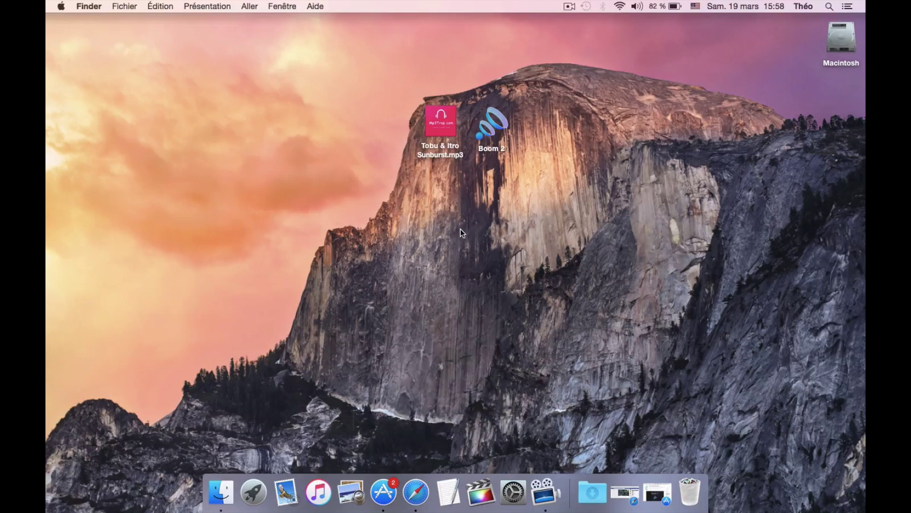
{"action": "key", "text": "XF86AudioRaiseVolume"}
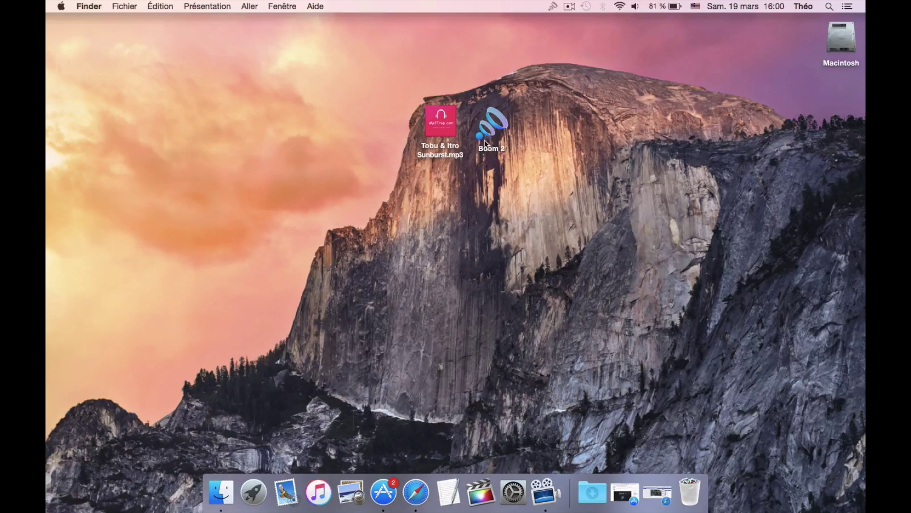
Play the desktop file Tobu & Itro Sunburst.mp3 in iTunes and minimize the player window.
{"action": "left_click", "coordinate": [447, 127]}
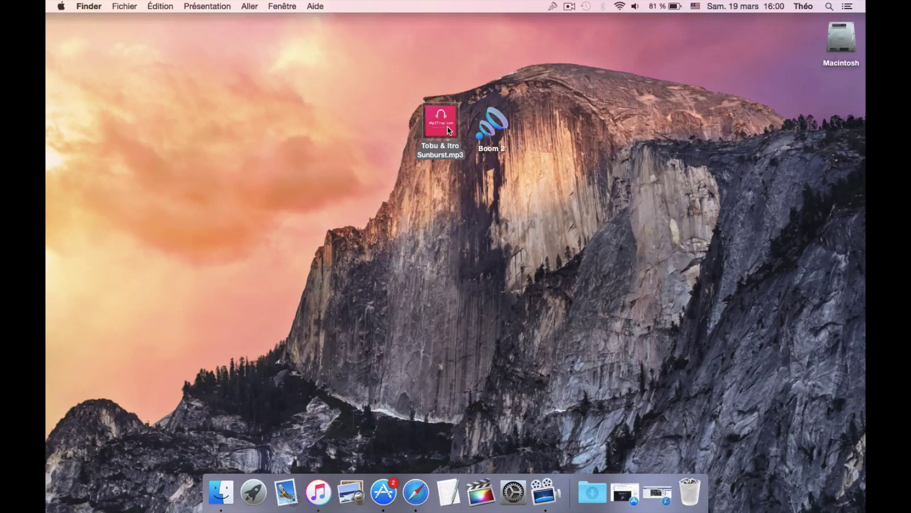
{"action": "double_click", "coordinate": [447, 126]}
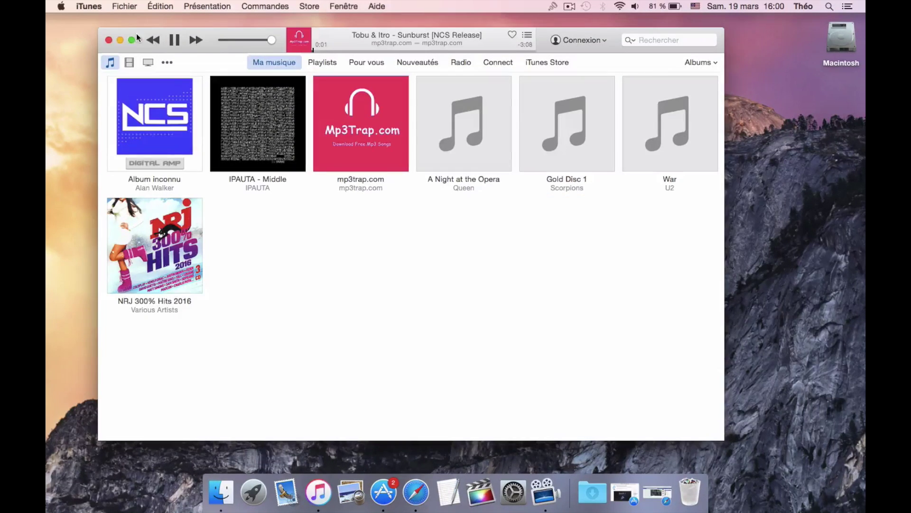
{"action": "left_click", "coordinate": [119, 40]}
Turn the system volume up to maximum while the song plays.
{"action": "key", "text": "XF86AudioRaiseVolume"}
{"action": "key", "text": "XF86AudioRaiseVolume"}
{"action": "key", "text": "XF86AudioRaiseVolume"}
{"action": "key", "text": "XF86AudioRaiseVolume"}
{"action": "key", "text": "XF86AudioRaiseVolume"}
{"action": "key", "text": "XF86AudioRaiseVolume"}
{"action": "key", "text": "XF86AudioRaiseVolume"}
{"action": "key", "text": "XF86AudioRaiseVolume"}
{"action": "key", "text": "XF86AudioRaiseVolume"}
{"action": "key", "text": "XF86AudioRaiseVolume"}
{"action": "key", "text": "XF86AudioRaiseVolume"}
{"action": "key", "text": "XF86AudioRaiseVolume"}
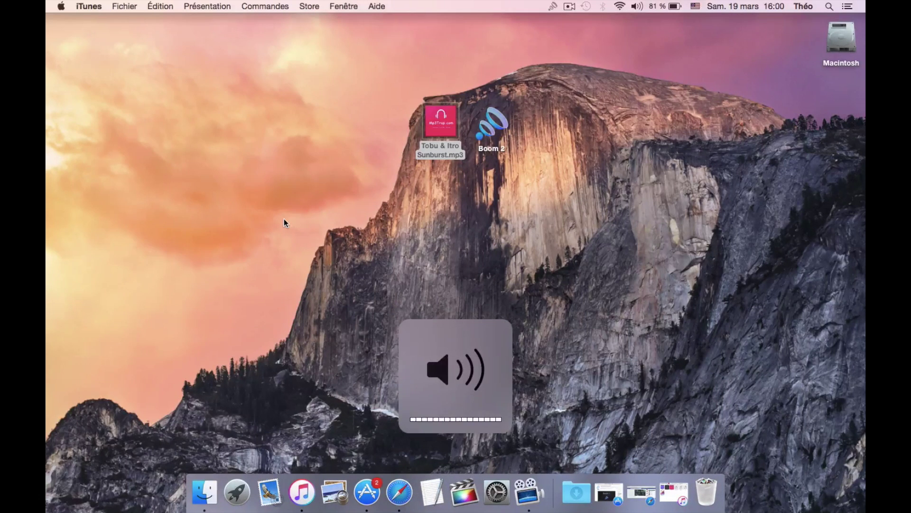
Try out the Boom volume boost by raising its slider to near maximum, lowering it slightly, and returning it to minimum.
{"action": "left_click", "coordinate": [553, 6]}
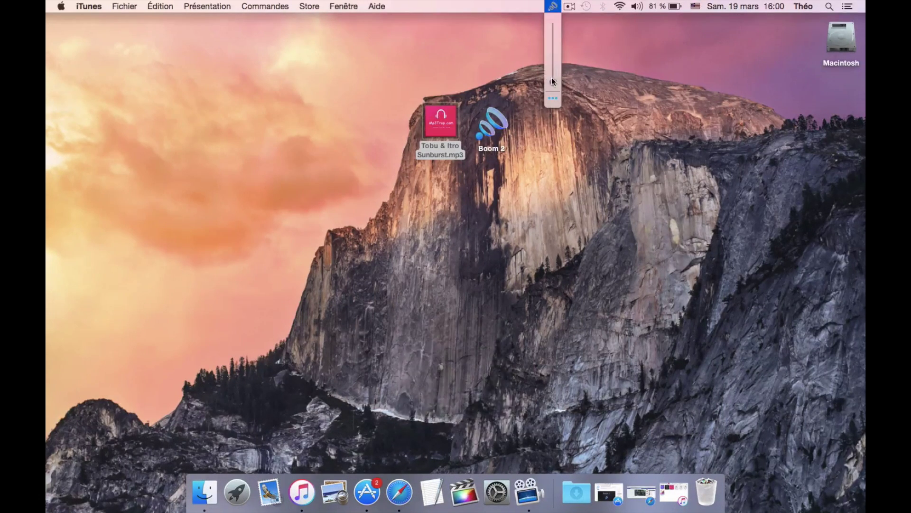
{"action": "left_click_drag", "start_coordinate": [552, 84], "coordinate": [553, 26]}
{"action": "mouse_move", "coordinate": [552, 30]}
{"action": "left_mouse_down"}
{"action": "mouse_move", "coordinate": [555, 88]}
{"action": "mouse_move", "coordinate": [554, 41]}
{"action": "left_mouse_up"}
{"action": "left_click_drag", "start_coordinate": [554, 34], "coordinate": [556, 84]}
Restore the iTunes window to check the playing song, minimize it, and clear the desktop selection.
{"action": "left_click", "coordinate": [662, 495]}
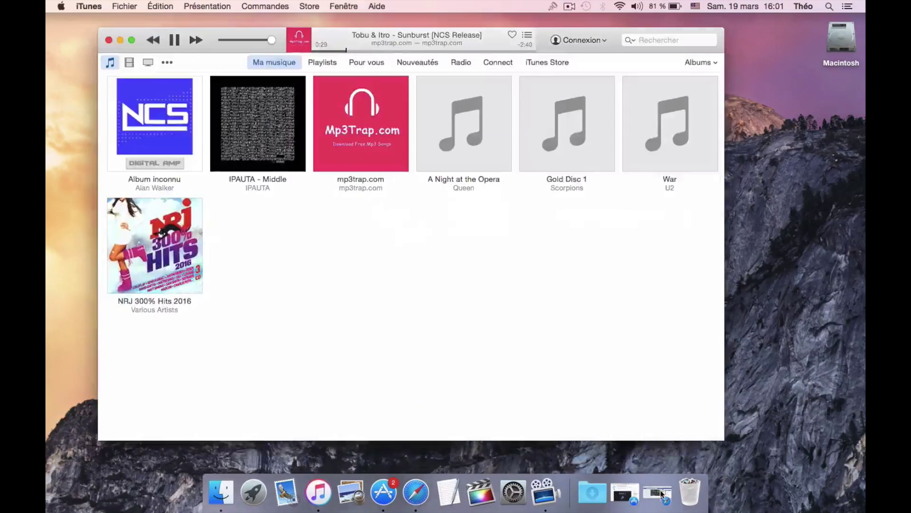
{"action": "left_click", "coordinate": [120, 40]}
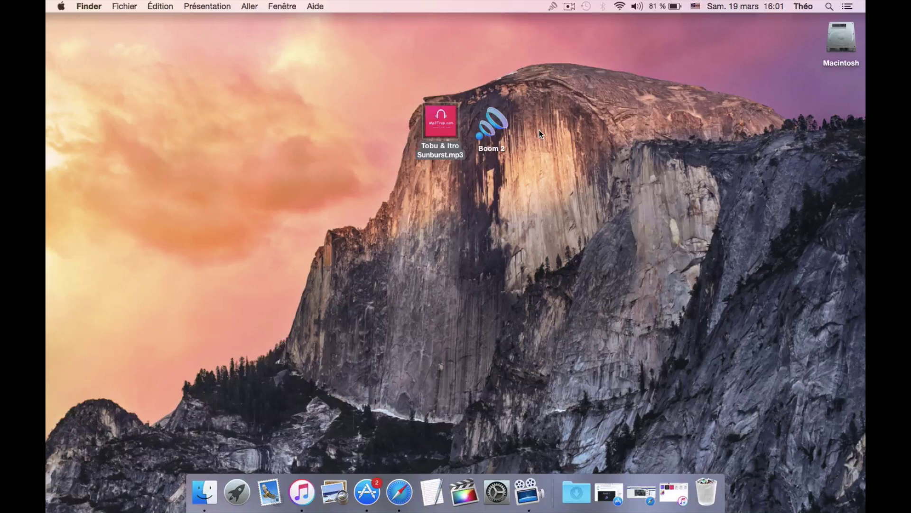
{"action": "left_click", "coordinate": [521, 175]}
Open the full Boom 2 window, examine its volume boost, equalizer and effects, and close it to return to the desktop.
{"action": "left_click", "coordinate": [494, 124]}
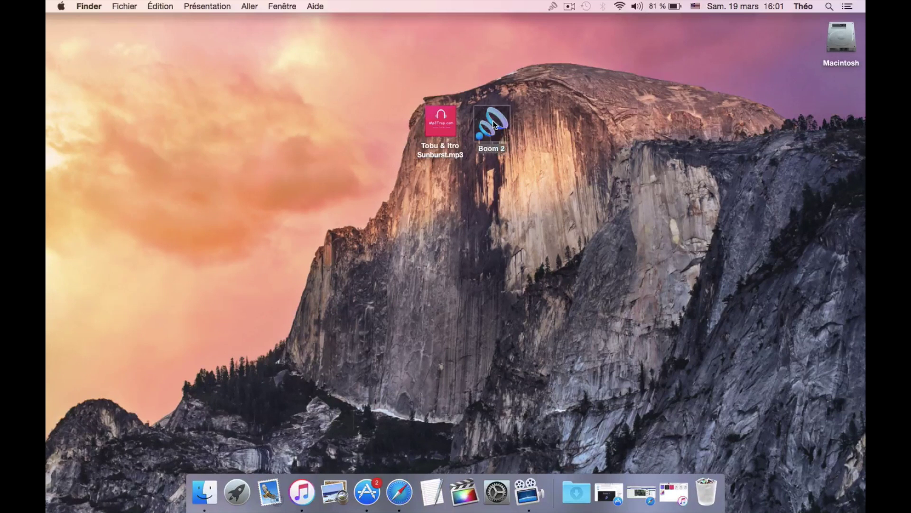
{"action": "left_click", "coordinate": [553, 7]}
{"action": "left_click", "coordinate": [552, 99]}
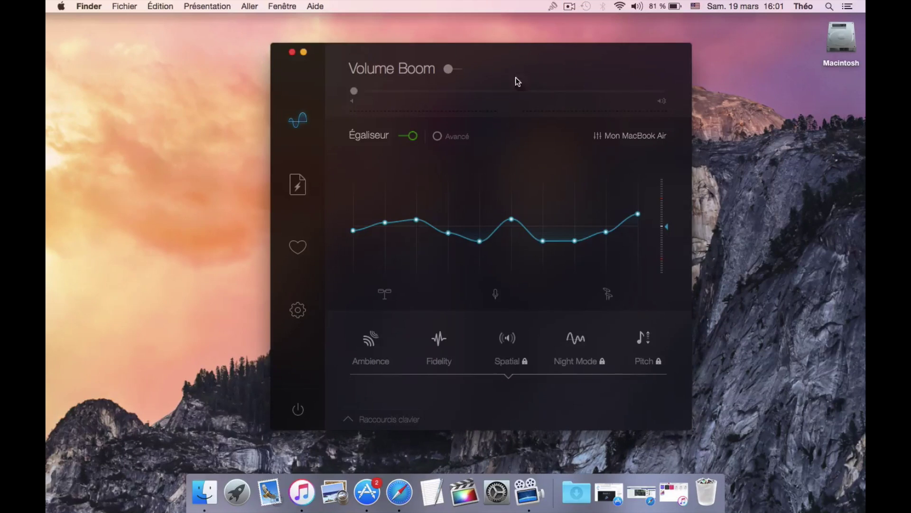
{"action": "left_click_drag", "start_coordinate": [430, 52], "coordinate": [436, 39]}
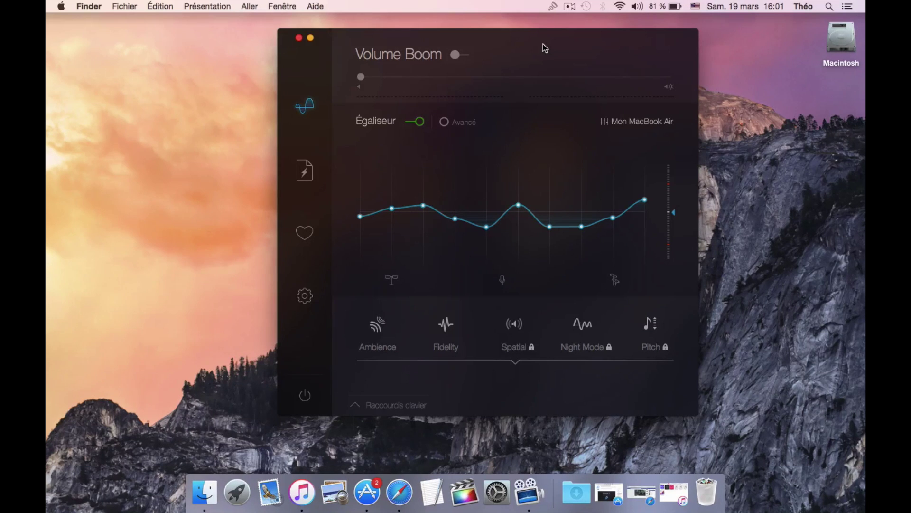
{"action": "left_click_drag", "start_coordinate": [489, 36], "coordinate": [489, 27]}
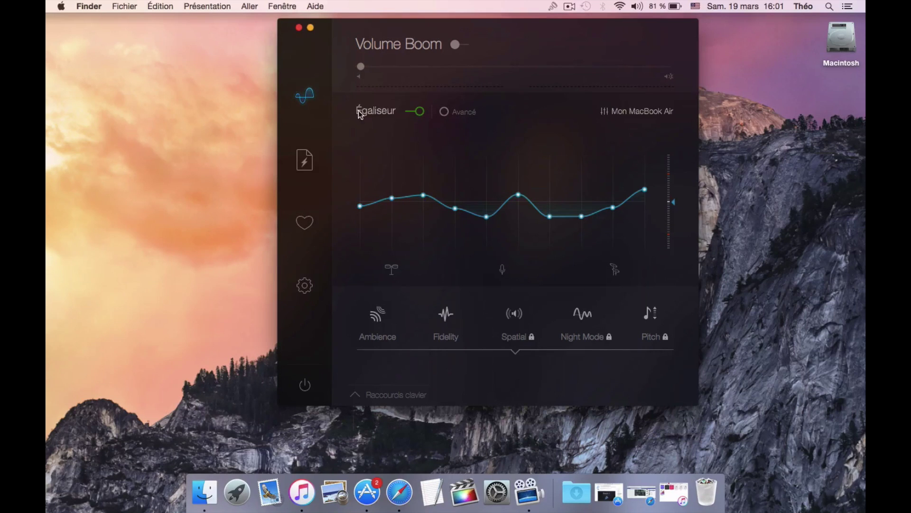
{"action": "mouse_move", "coordinate": [435, 34]}
{"action": "left_mouse_down"}
{"action": "mouse_move", "coordinate": [438, 42]}
{"action": "mouse_move", "coordinate": [466, 28]}
{"action": "mouse_move", "coordinate": [442, 48]}
{"action": "left_mouse_up"}
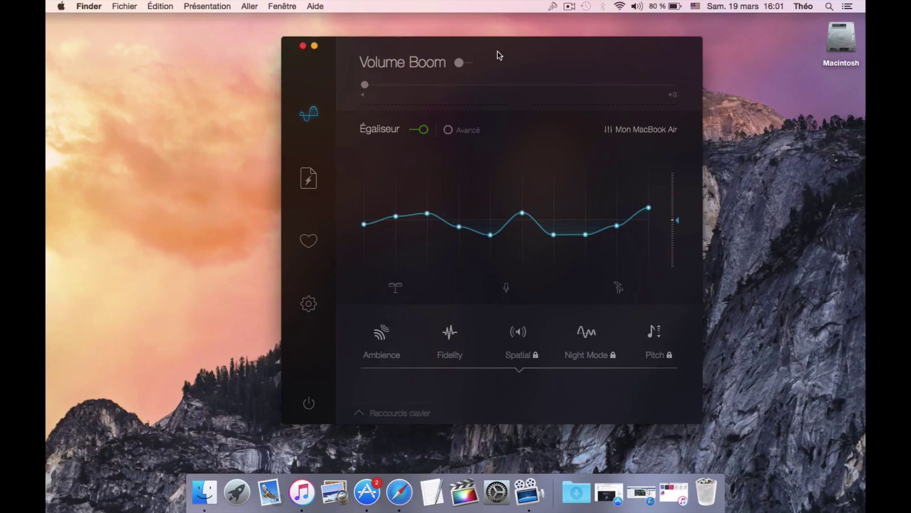
{"action": "left_click_drag", "start_coordinate": [498, 53], "coordinate": [488, 51]}
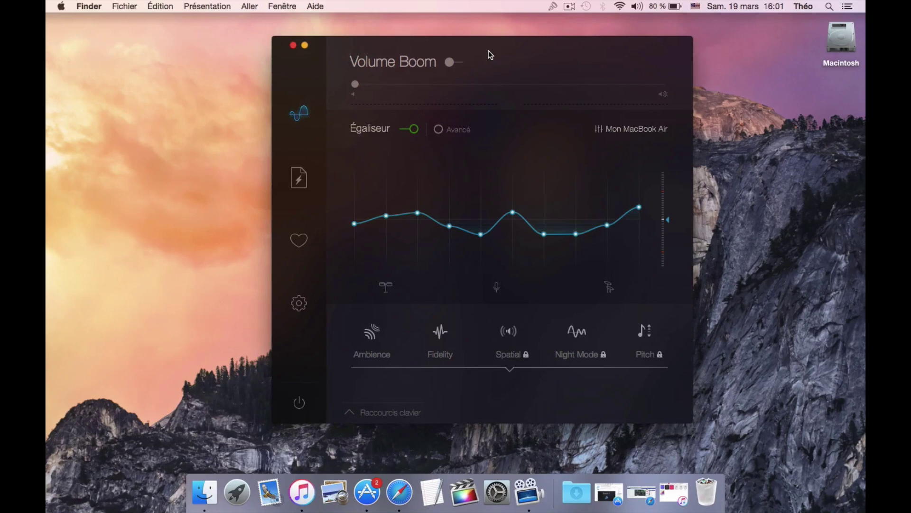
{"action": "left_click", "coordinate": [293, 46]}
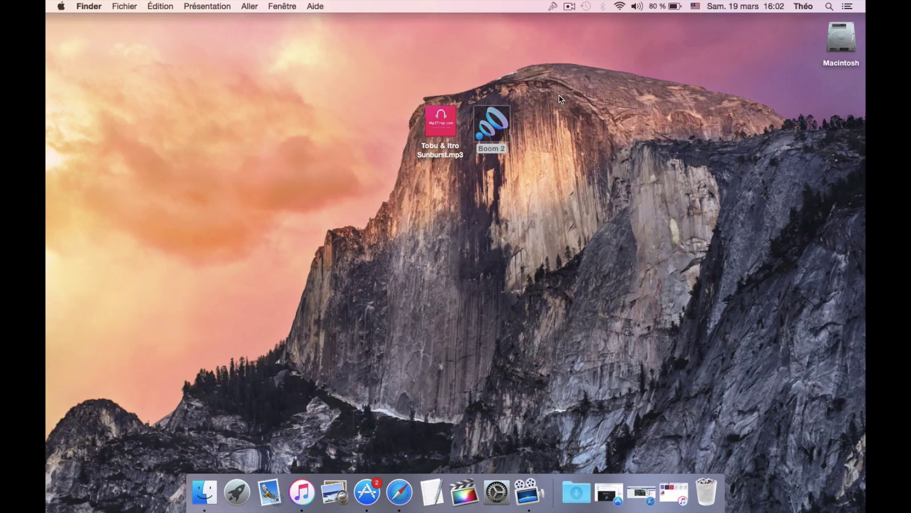
{"action": "left_click", "coordinate": [559, 95]}
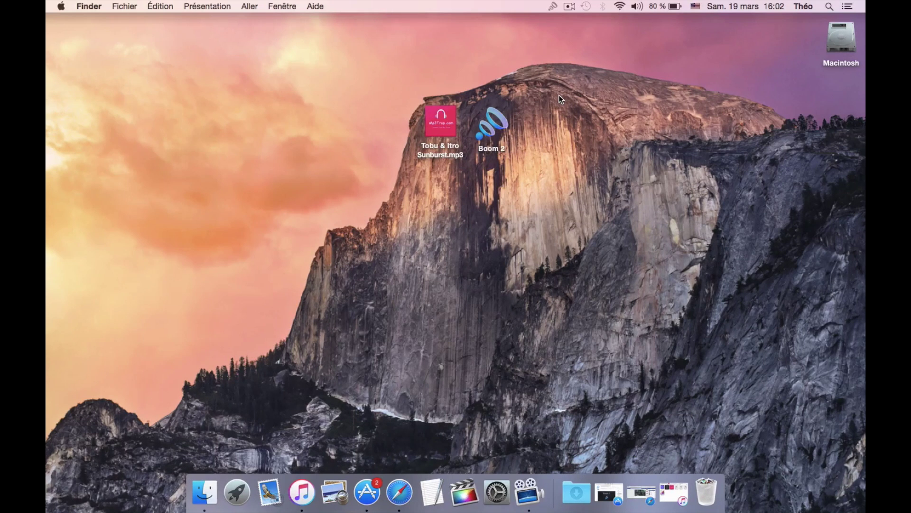